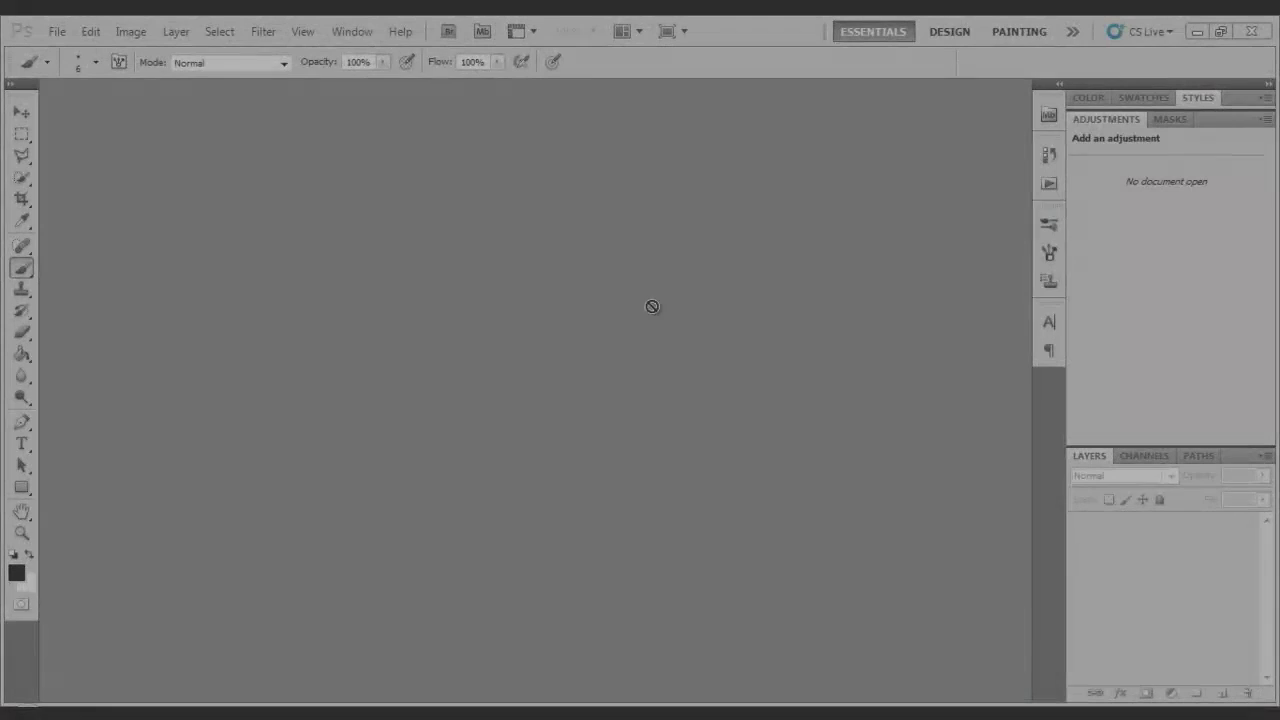
Open the blonde portrait JPEG and convert its locked Background into Layer 0
click(55, 34)
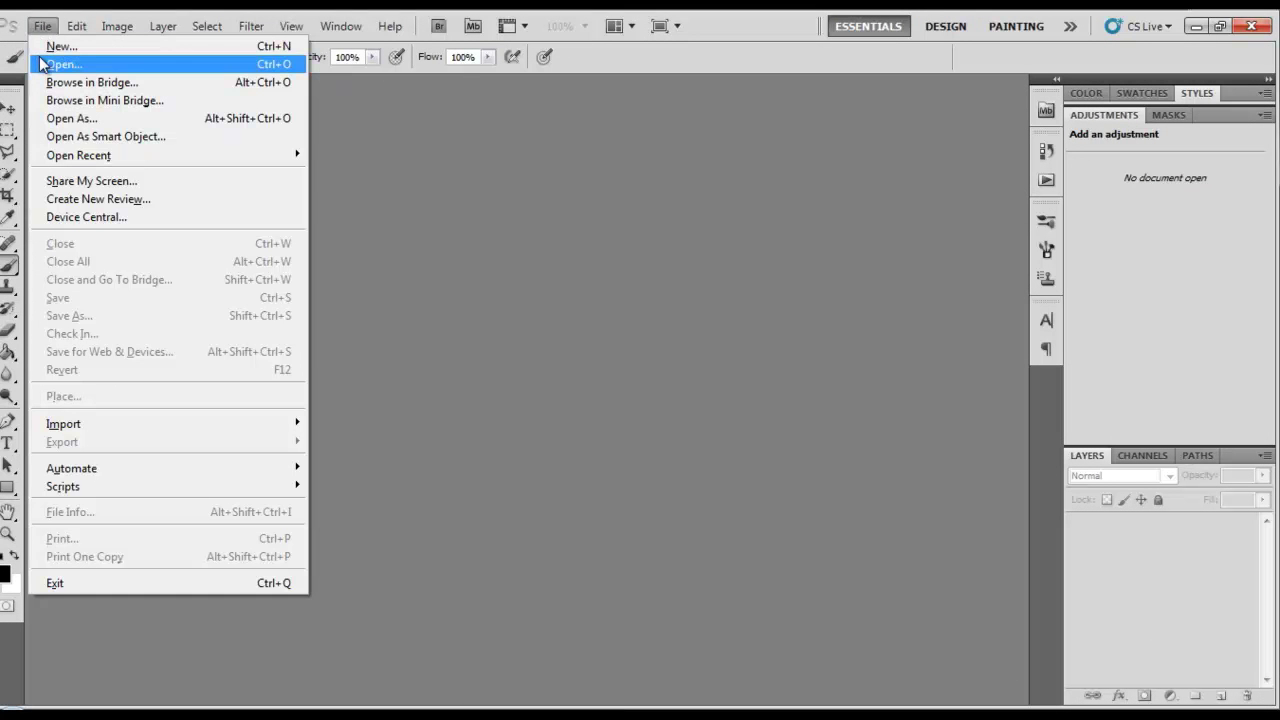
click(60, 64)
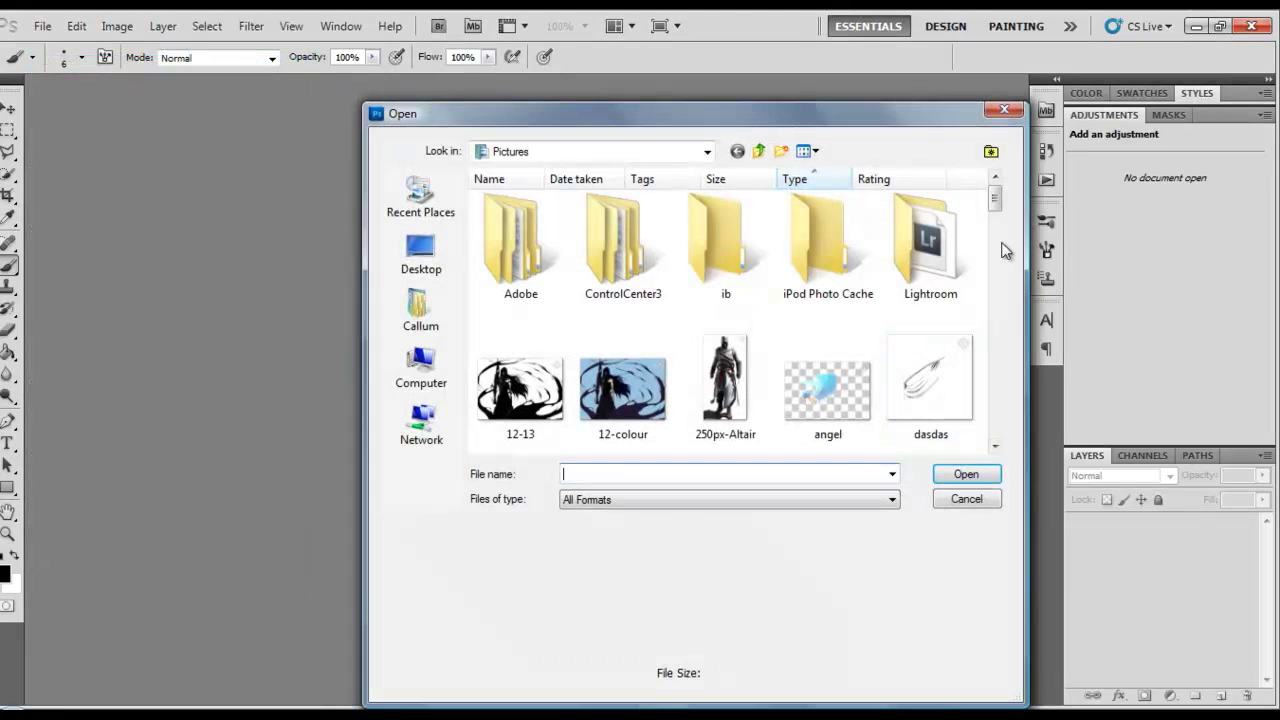
drag(997, 200, 997, 331)
click(726, 438)
click(966, 474)
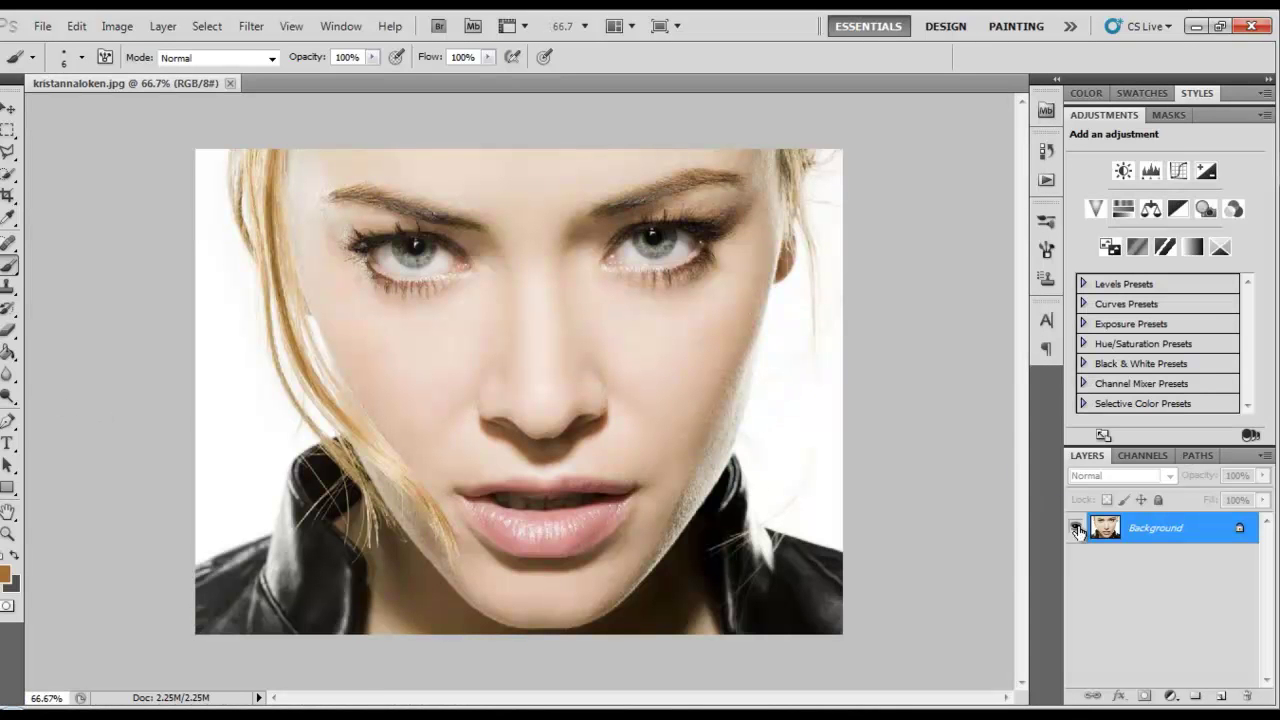
double_click(1158, 538)
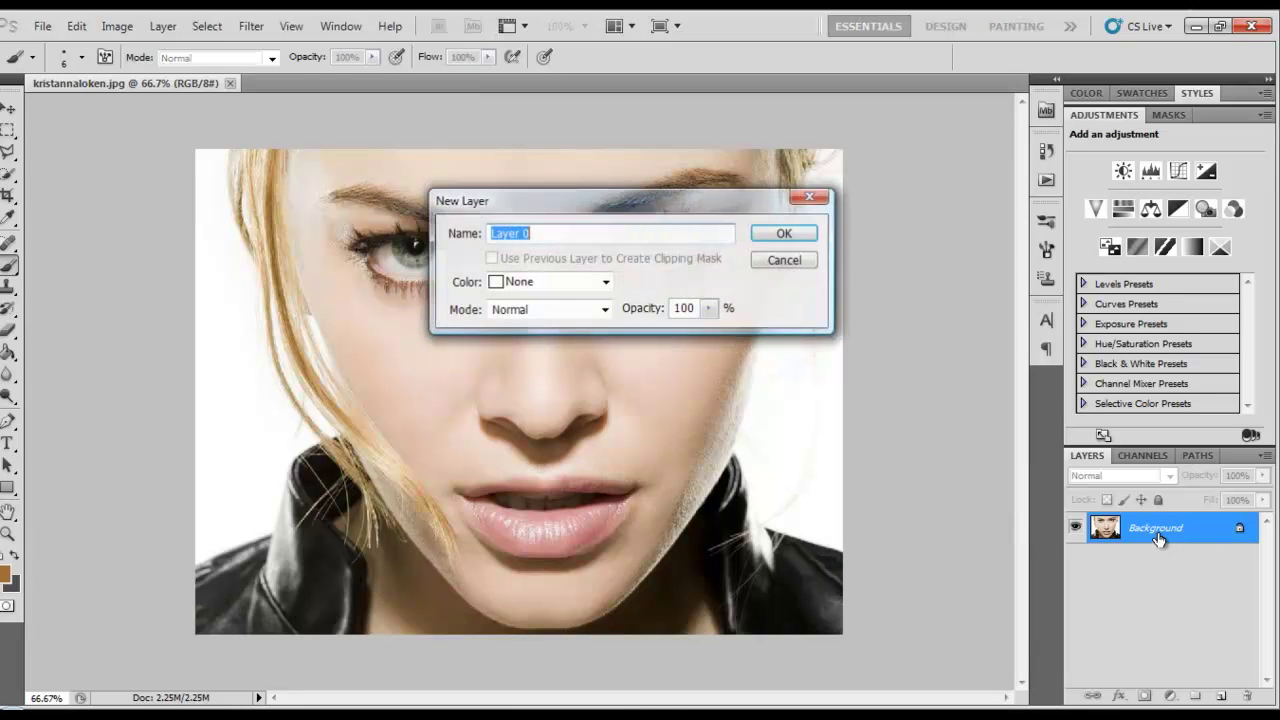
click(783, 236)
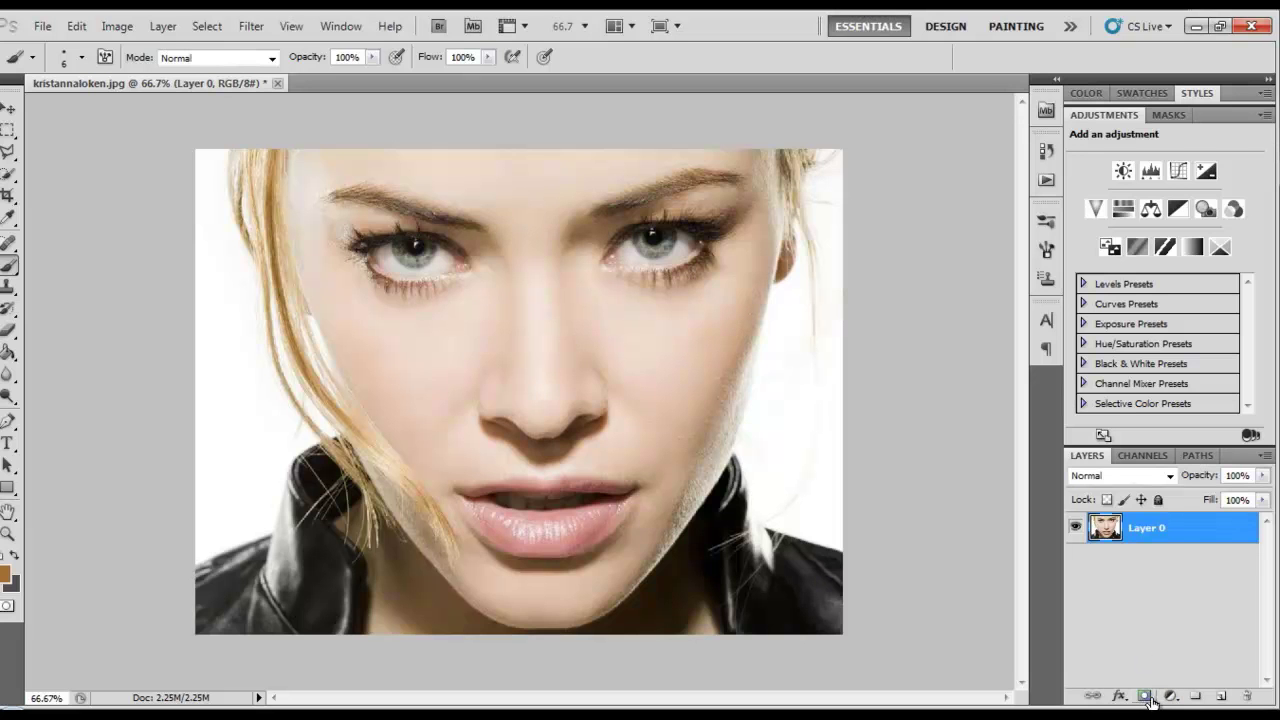
Add a layer mask to Layer 0 and set the brush size to 5 px
click(1145, 696)
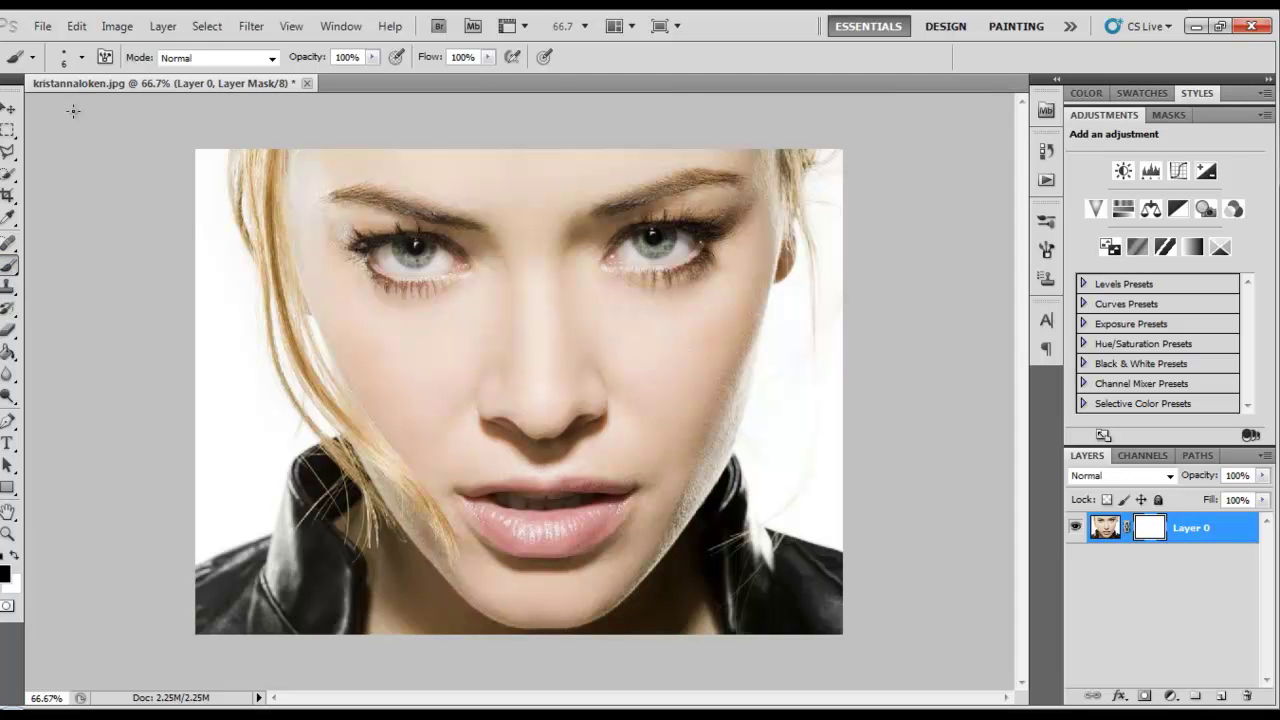
click(82, 58)
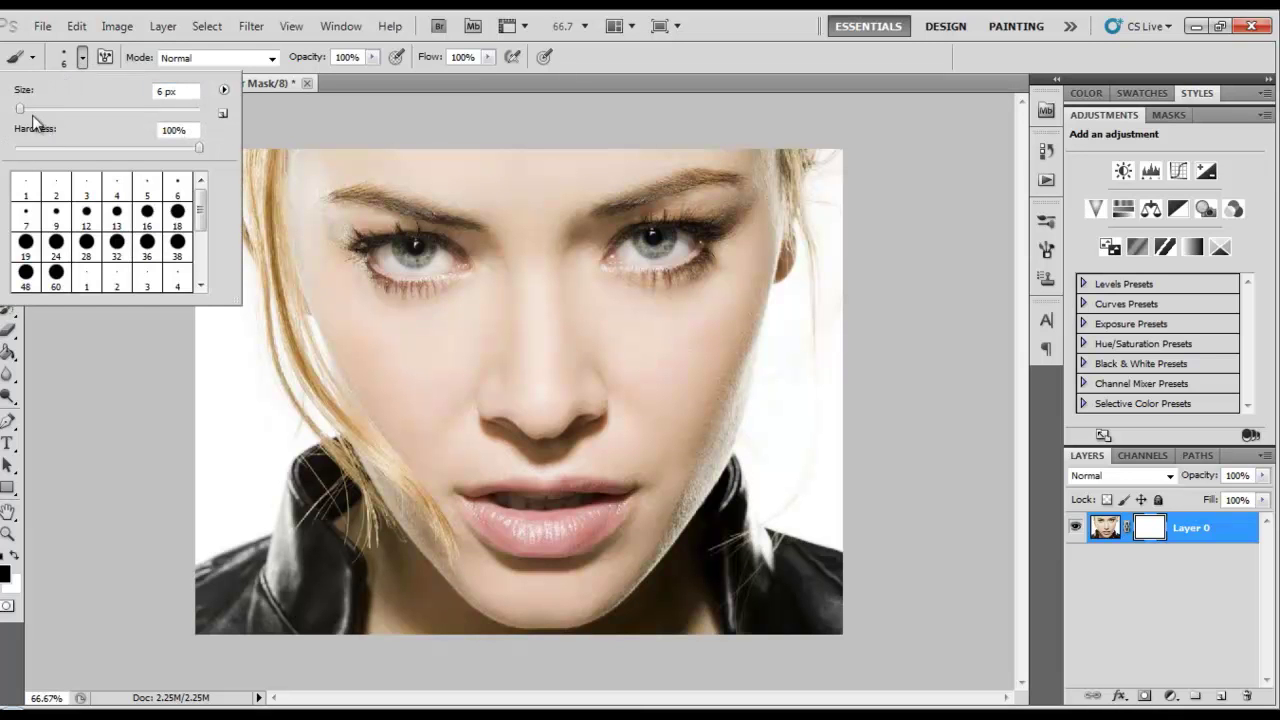
drag(20, 112, 19, 112)
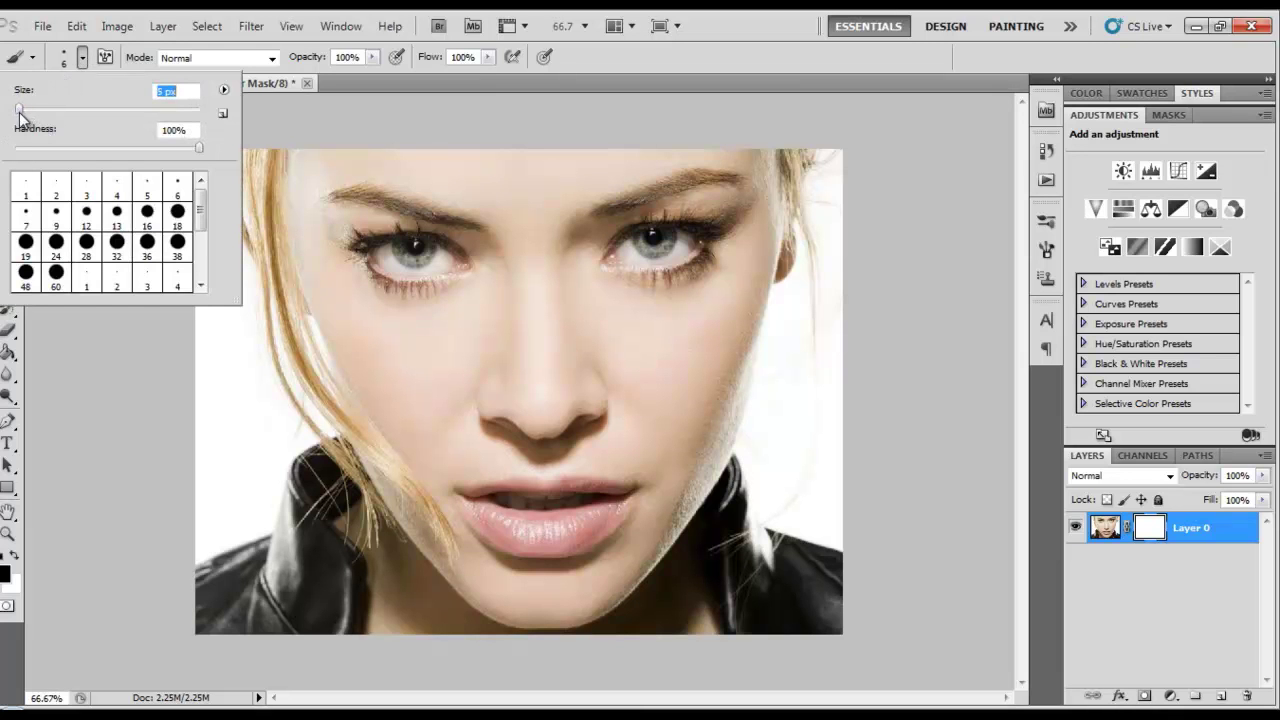
click(83, 60)
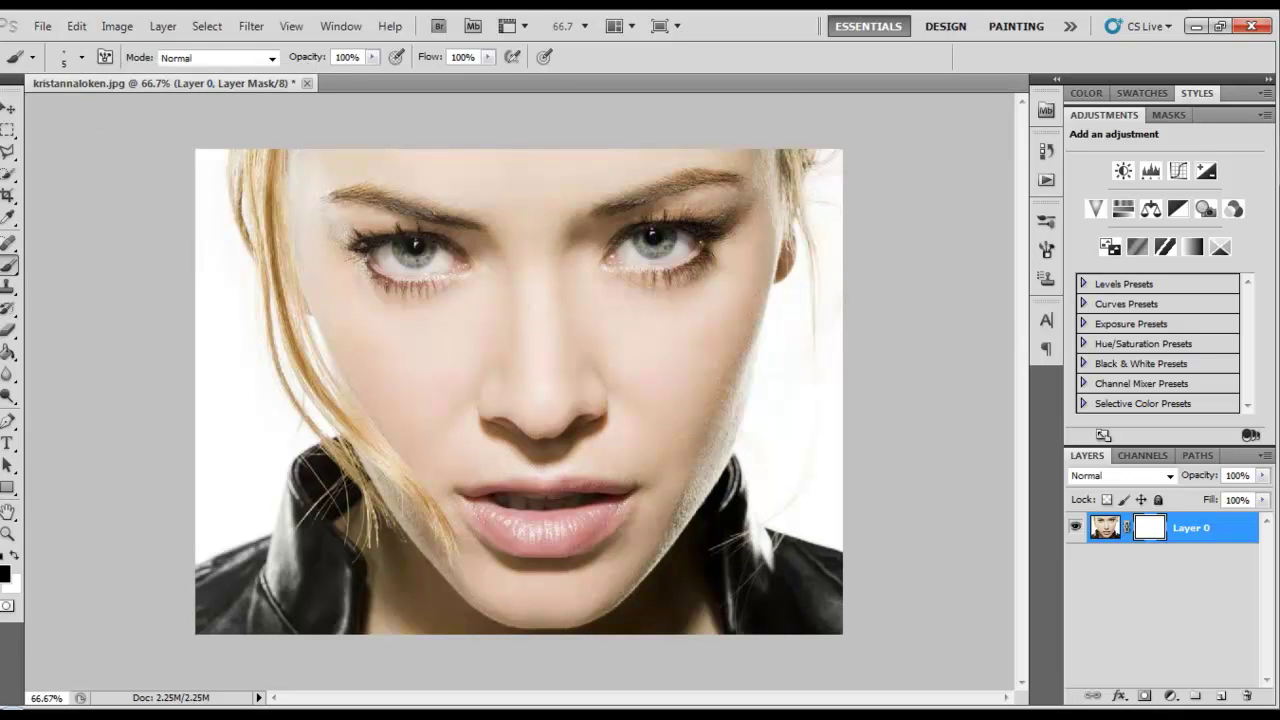
Zoom the photo to Actual Pixels (100%) and return to the Brush tool
key(z)
right_click(553, 263)
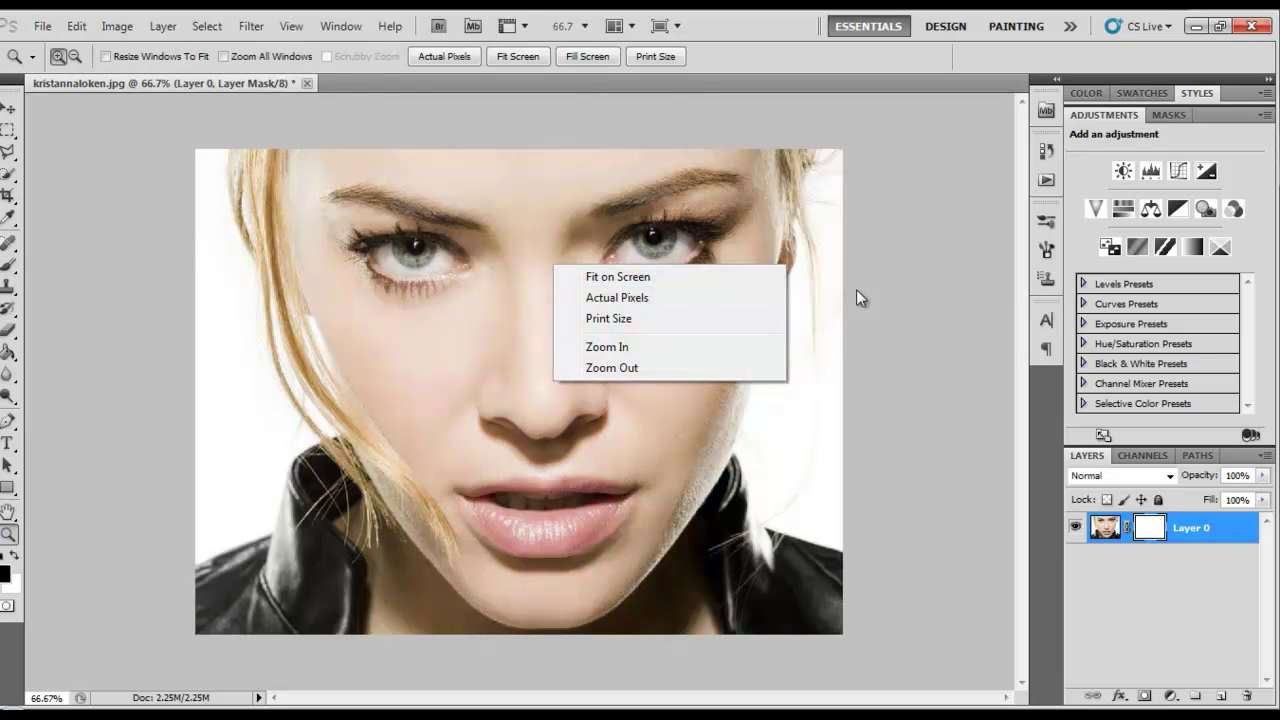
click(738, 301)
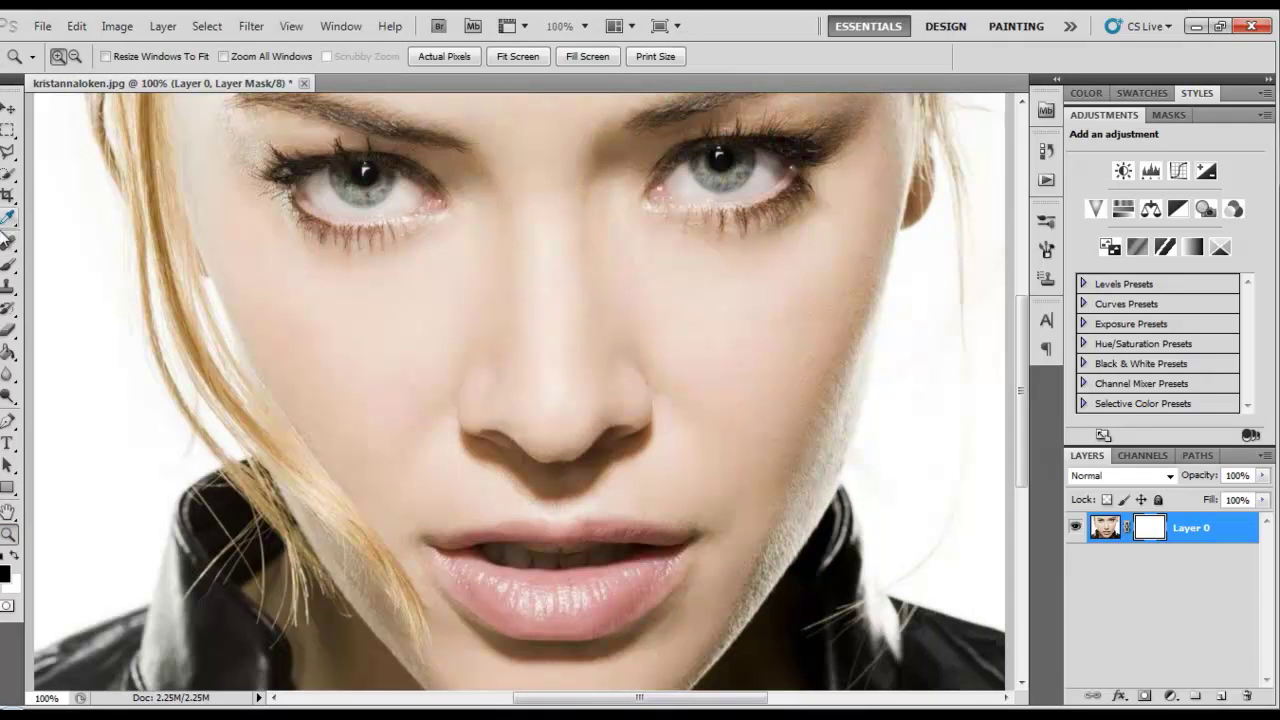
click(8, 265)
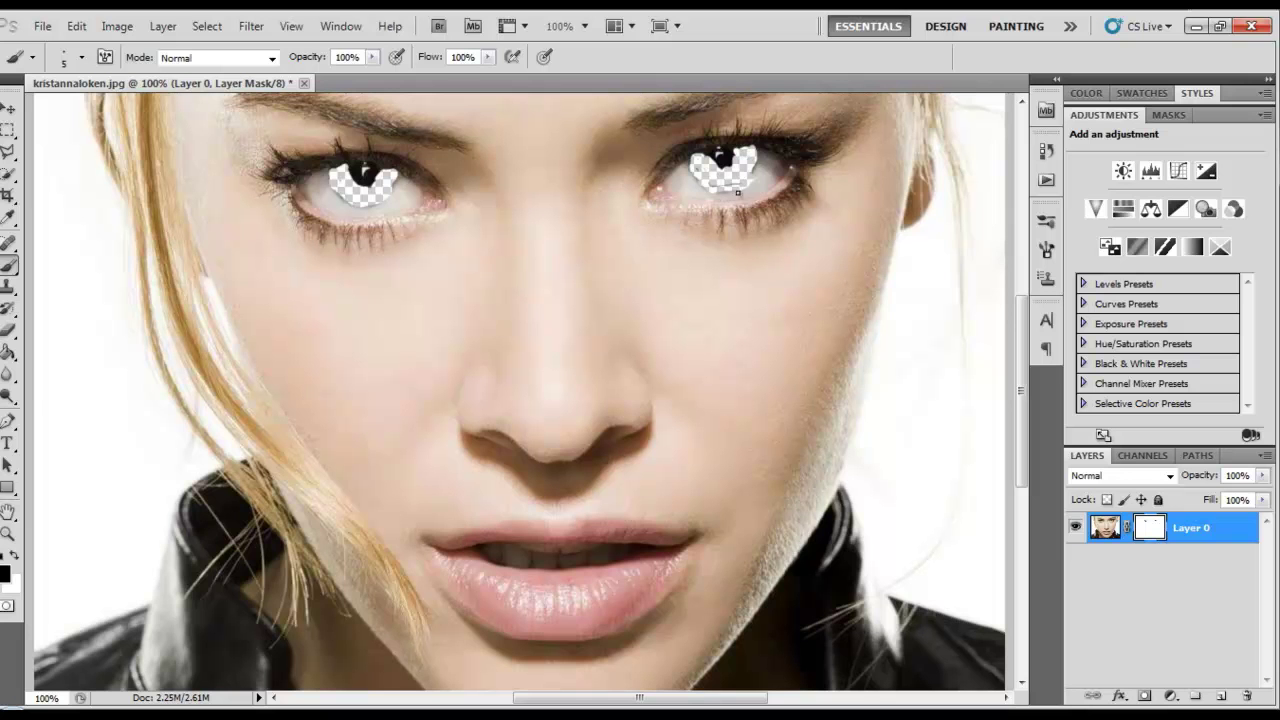
Open the Refine Mask dialog and dismiss it without changes
right_click(1152, 528)
click(1104, 483)
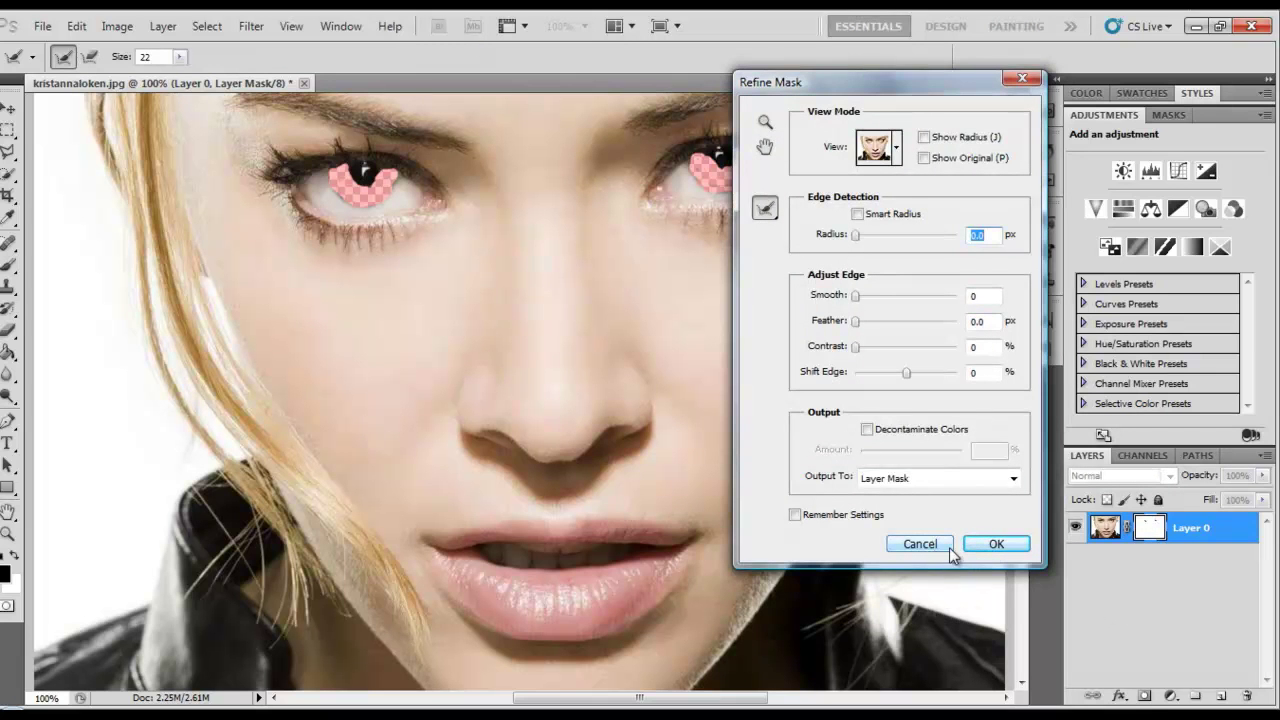
click(920, 544)
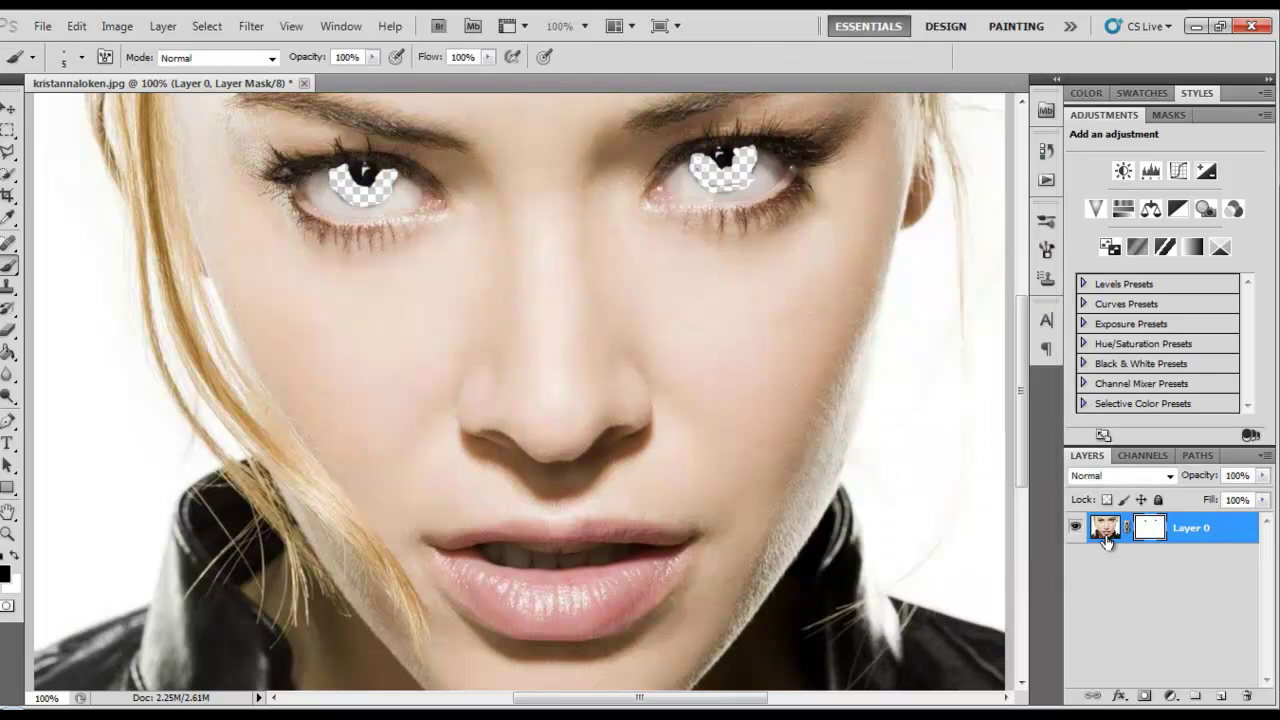
Load the mask as a selection, invert it to the irises, and delete the layer mask
right_click(1150, 530)
click(1012, 418)
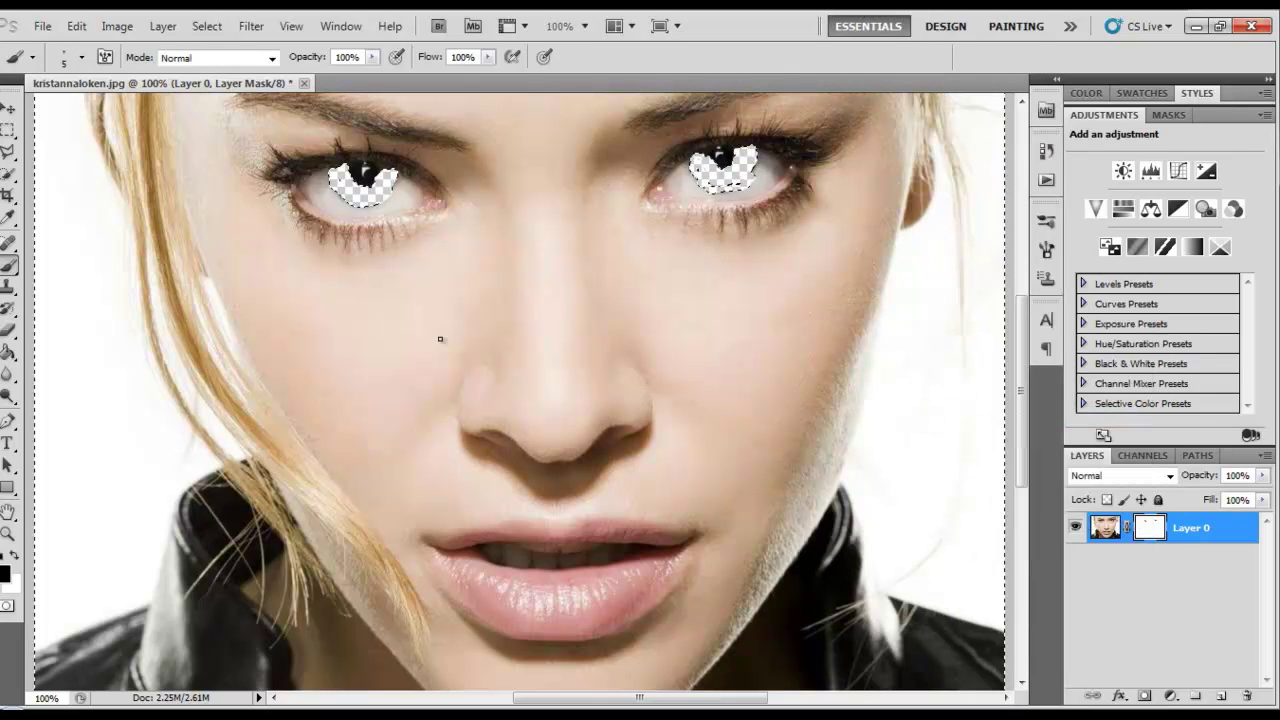
click(207, 26)
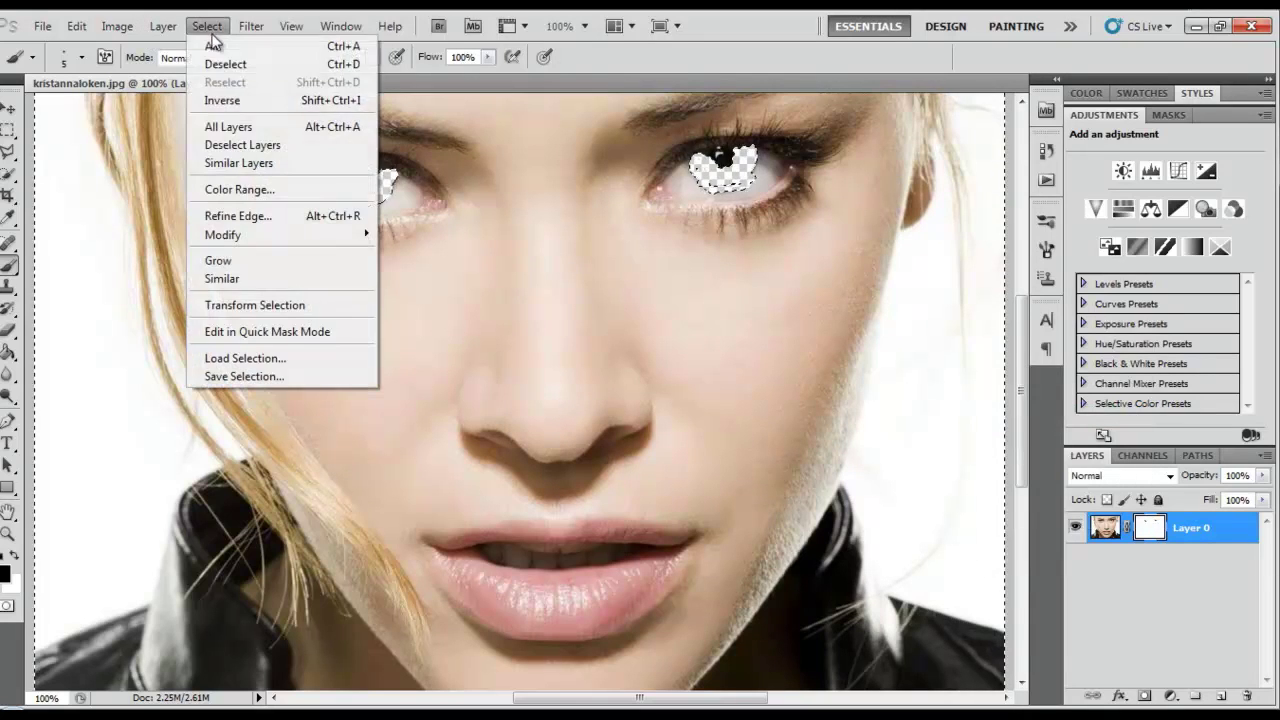
click(225, 100)
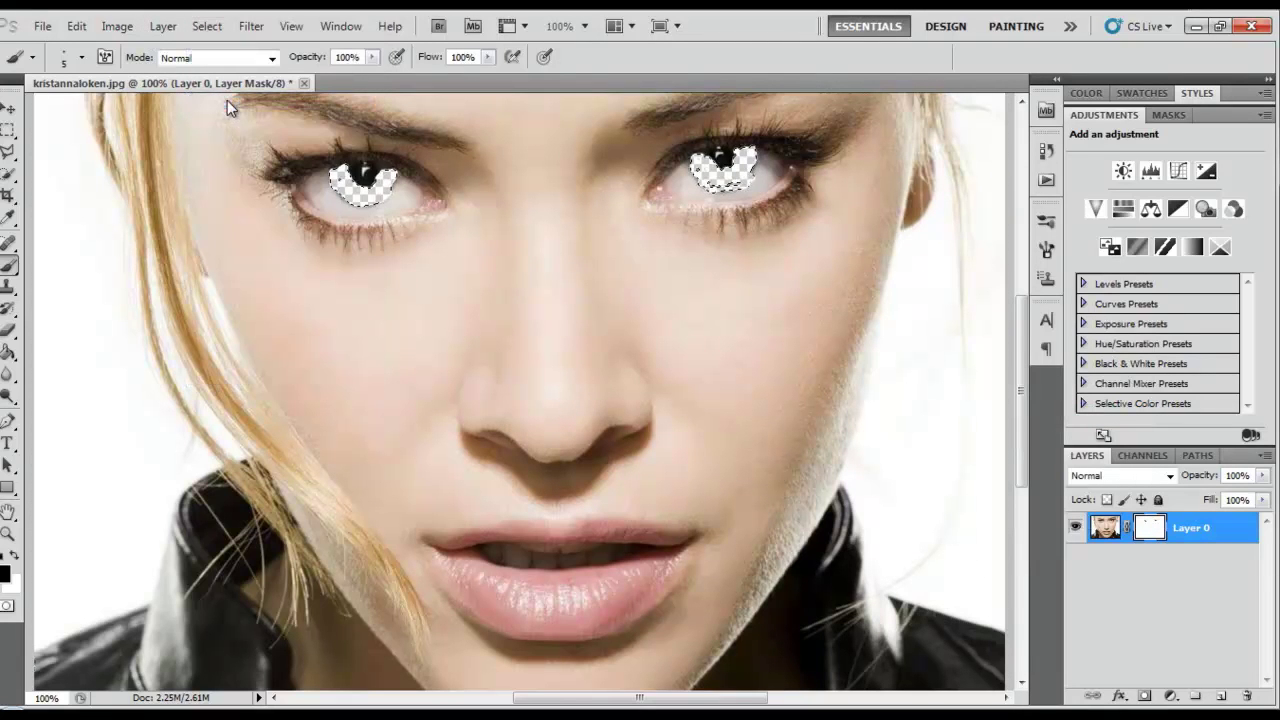
right_click(1163, 527)
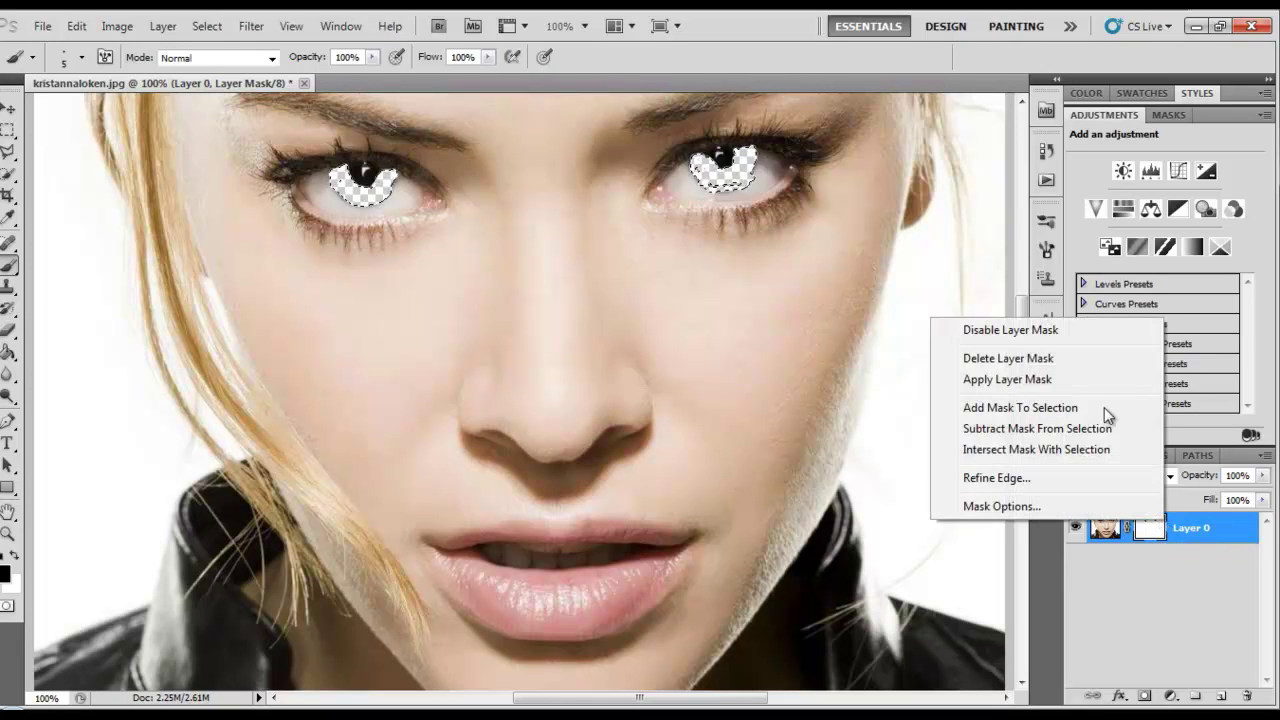
click(1045, 364)
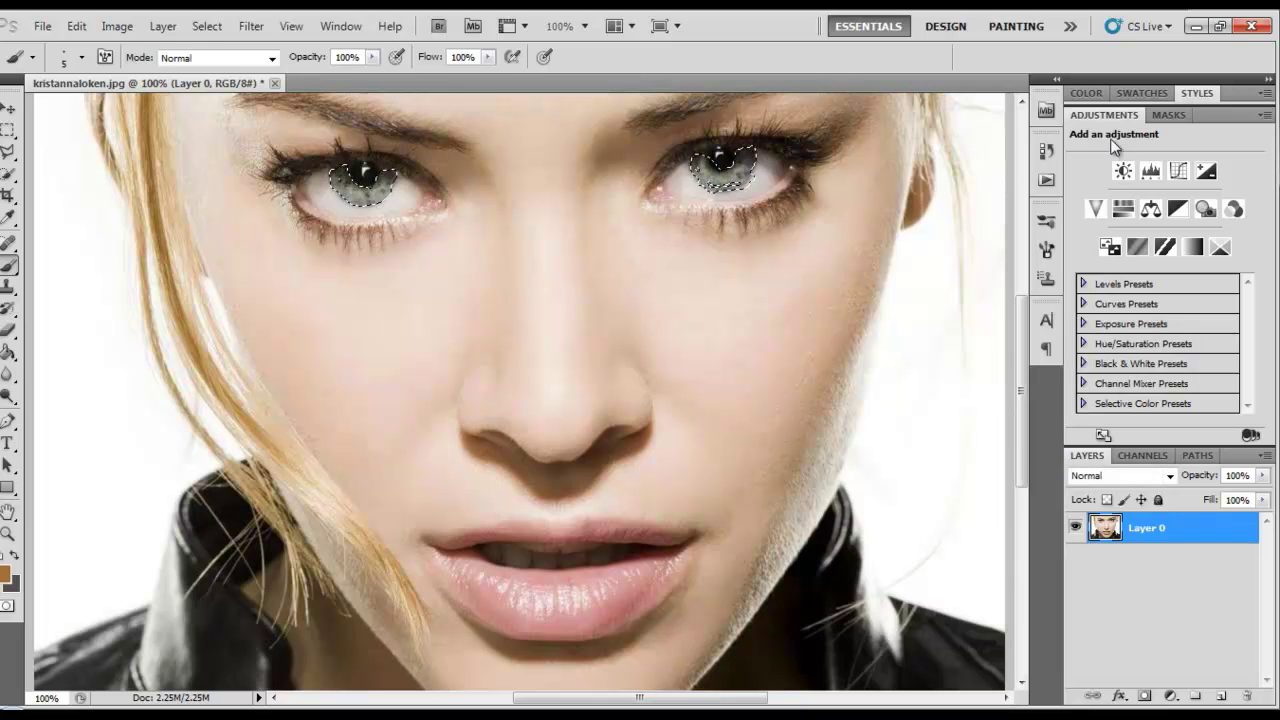
Add a Color Balance adjustment layer with Cyan-Red +71, Magenta-Green -75, Yellow-Blue +6
click(1151, 208)
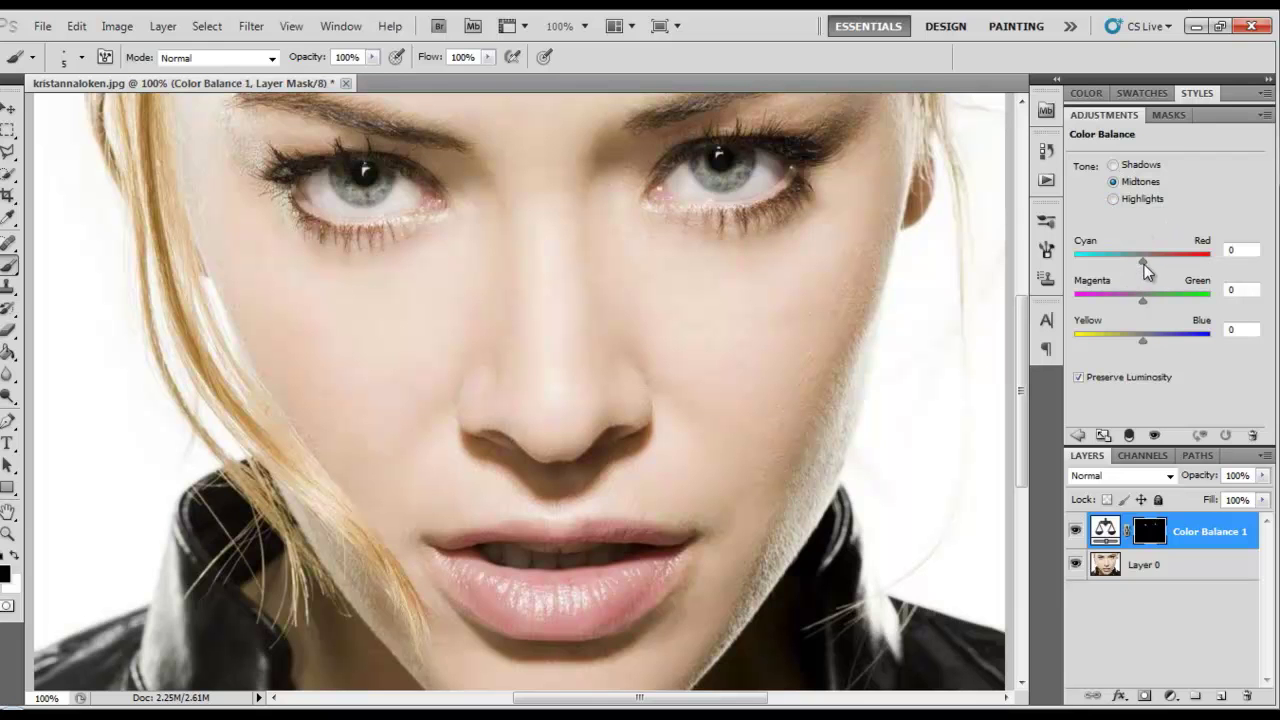
drag(1144, 264, 1191, 260)
drag(1143, 299, 1090, 301)
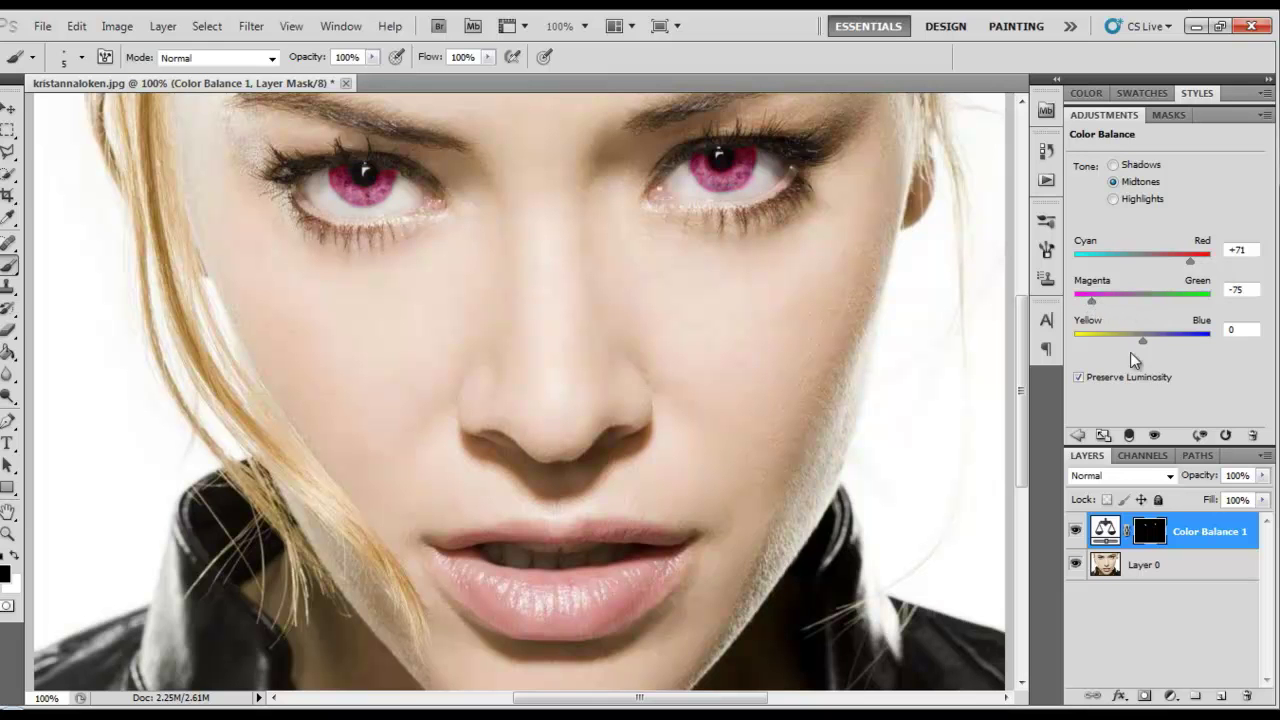
drag(1145, 345, 1147, 345)
Lower the Color Balance layer's opacity to about 48% and adjust its fill
drag(1263, 484, 1202, 523)
click(1263, 499)
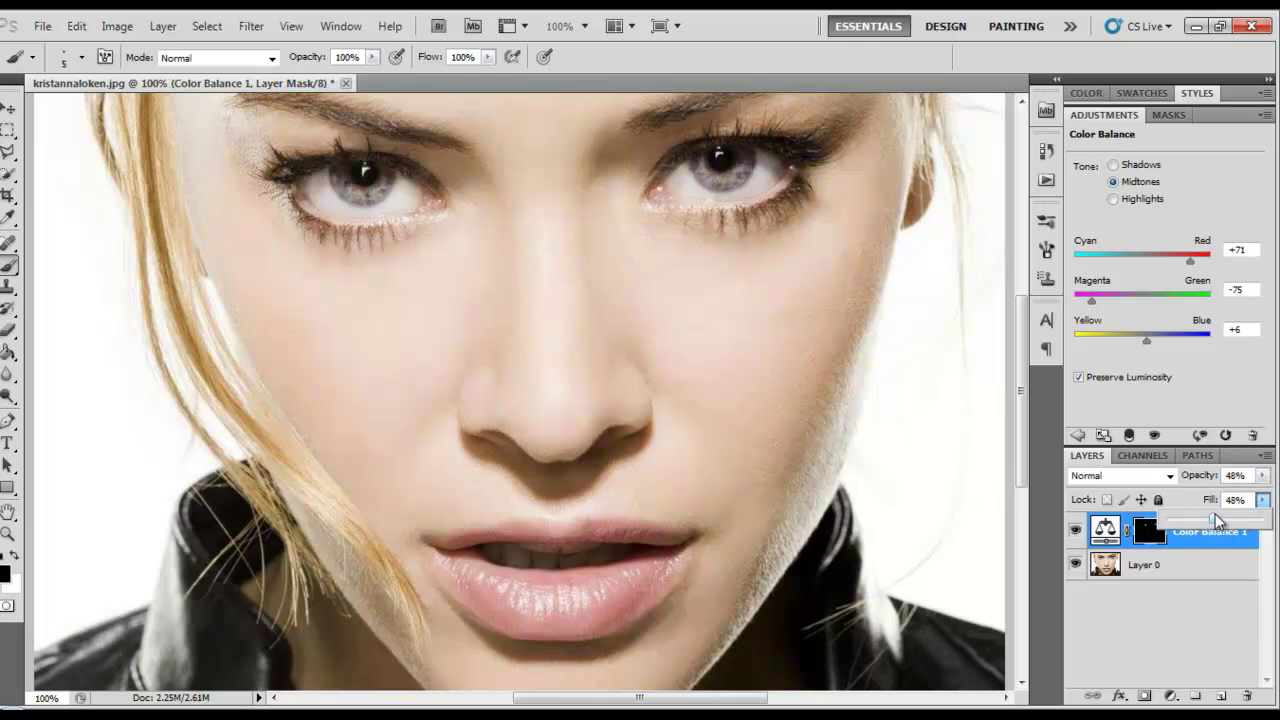
drag(1222, 513, 1195, 489)
click(1263, 476)
click(1263, 476)
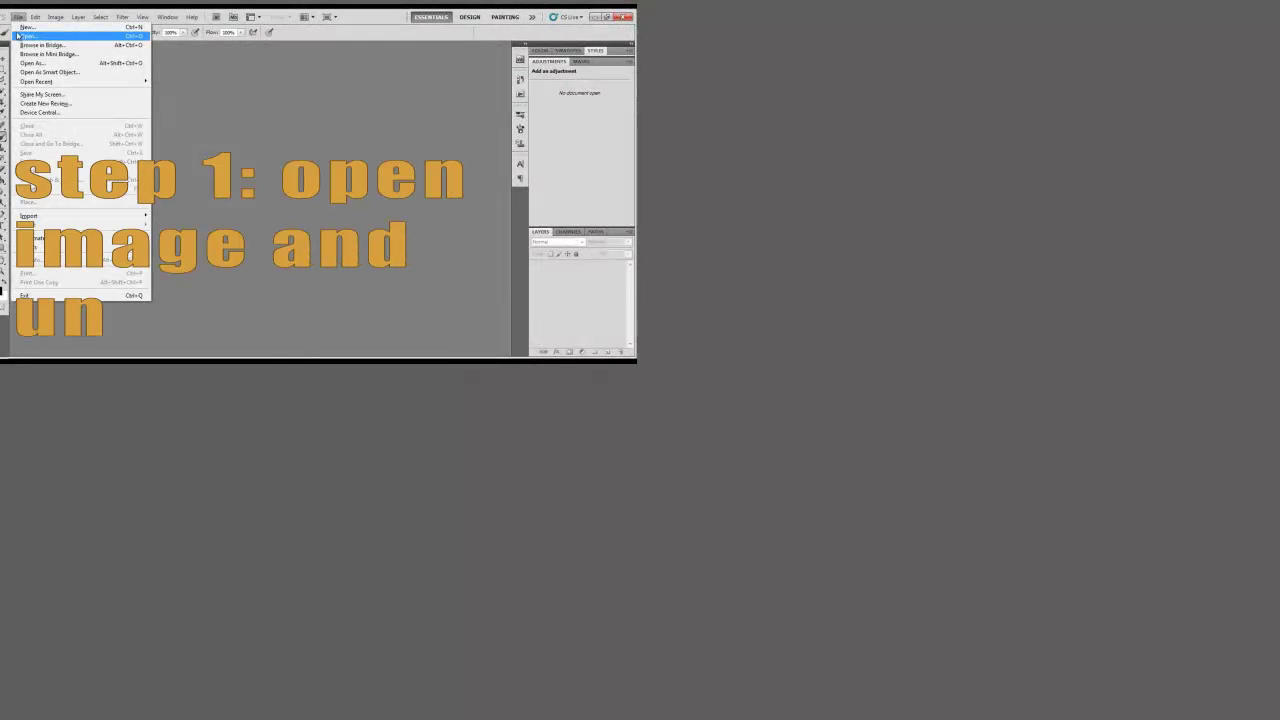
click(20, 35)
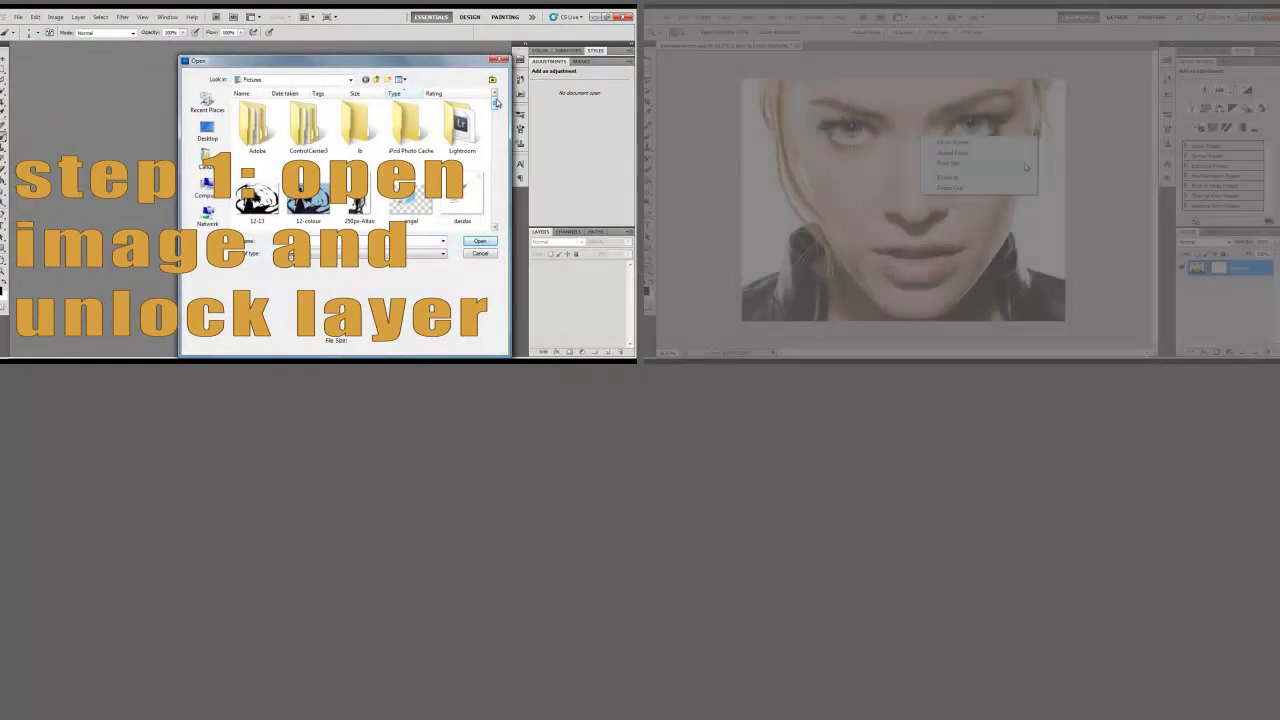
drag(495, 100, 495, 168)
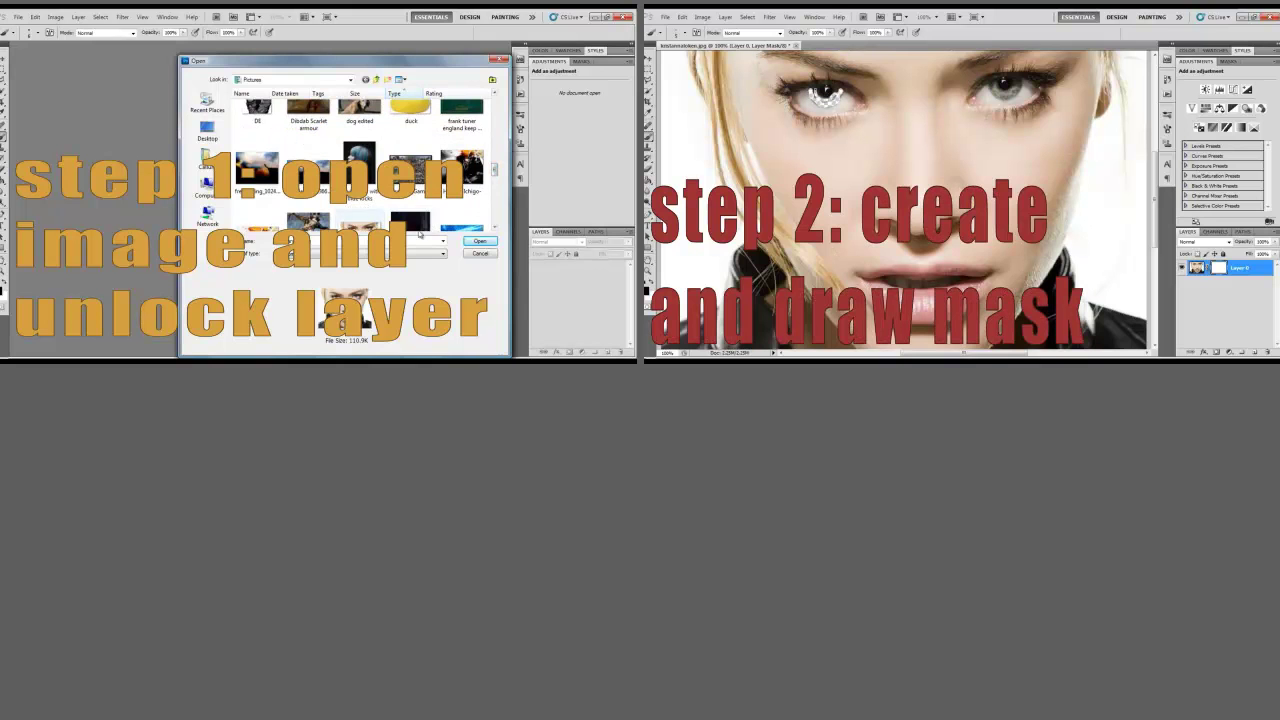
click(480, 241)
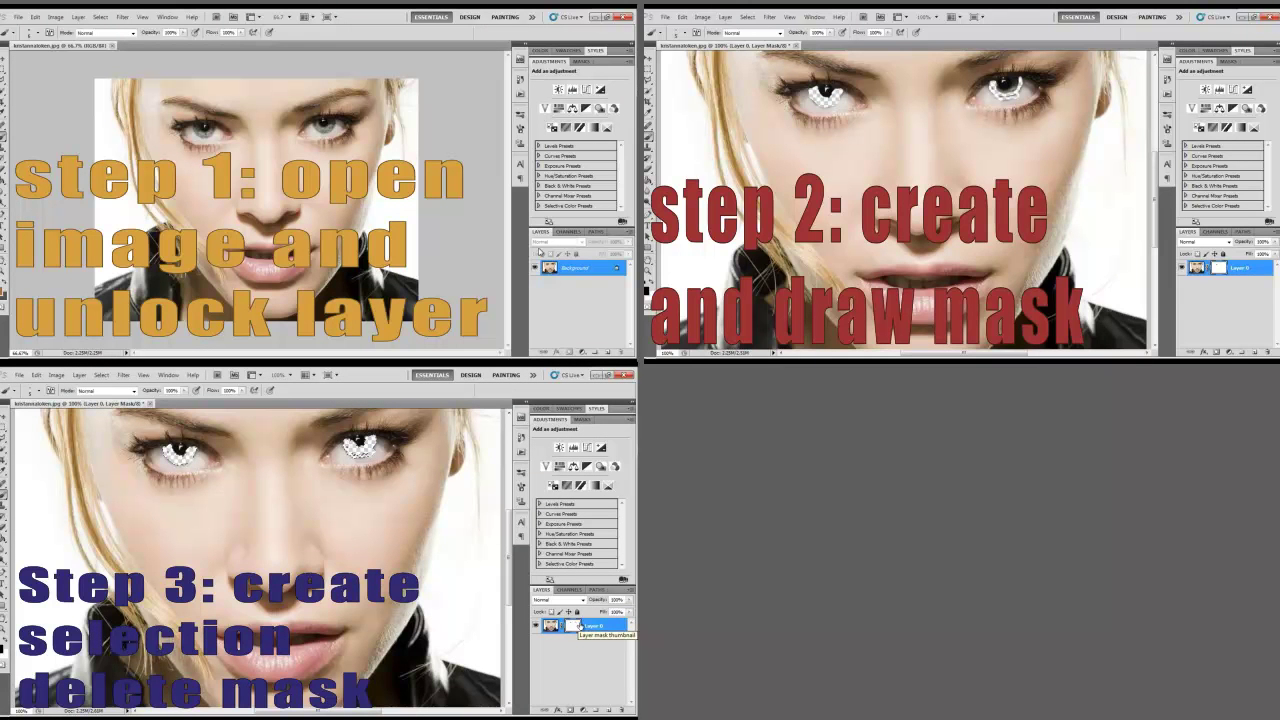
right_click(577, 626)
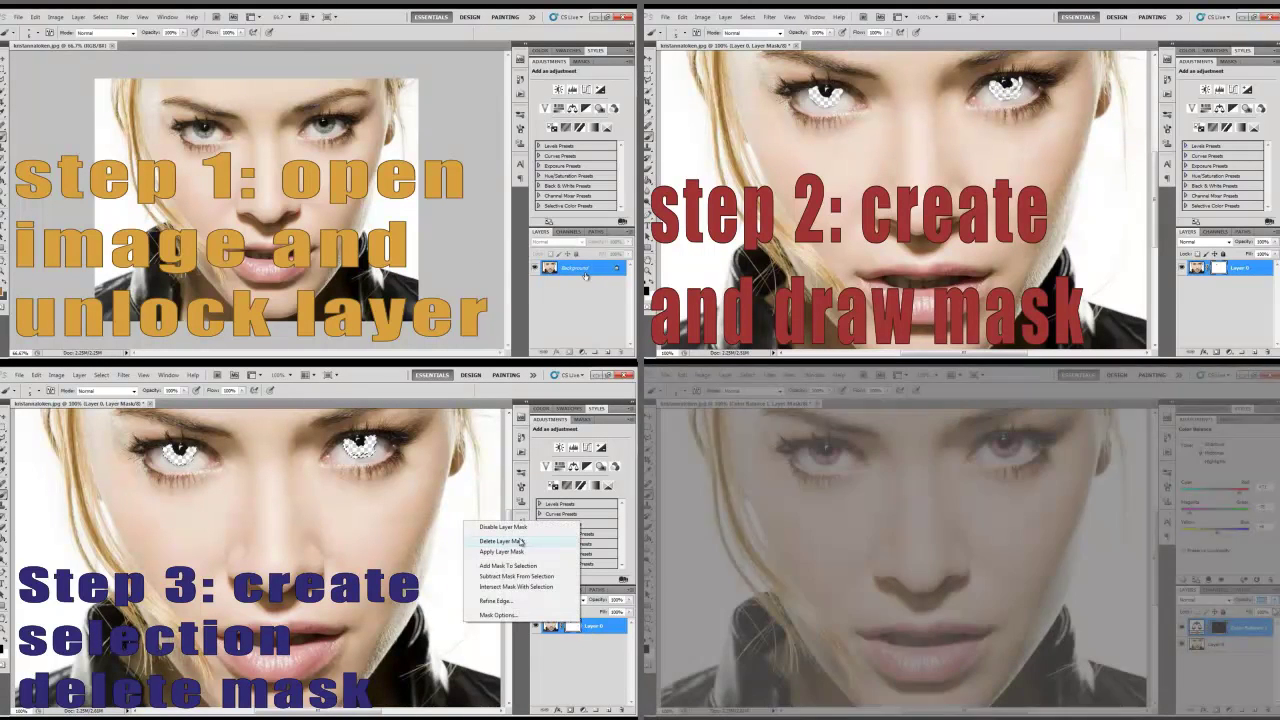